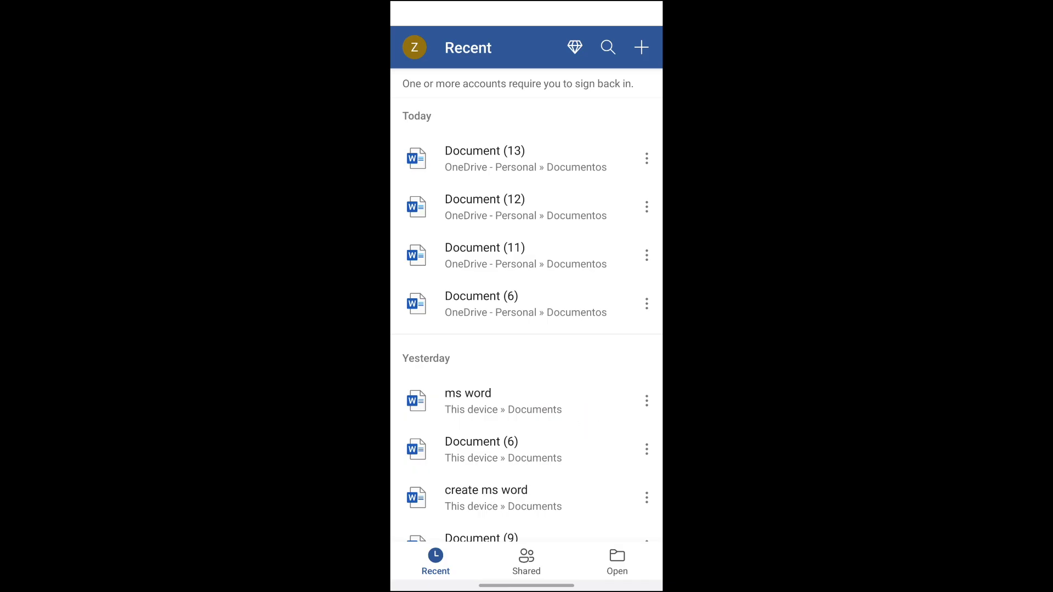
Start a new blank document, Document (14), from the Blank document template
click(640, 47)
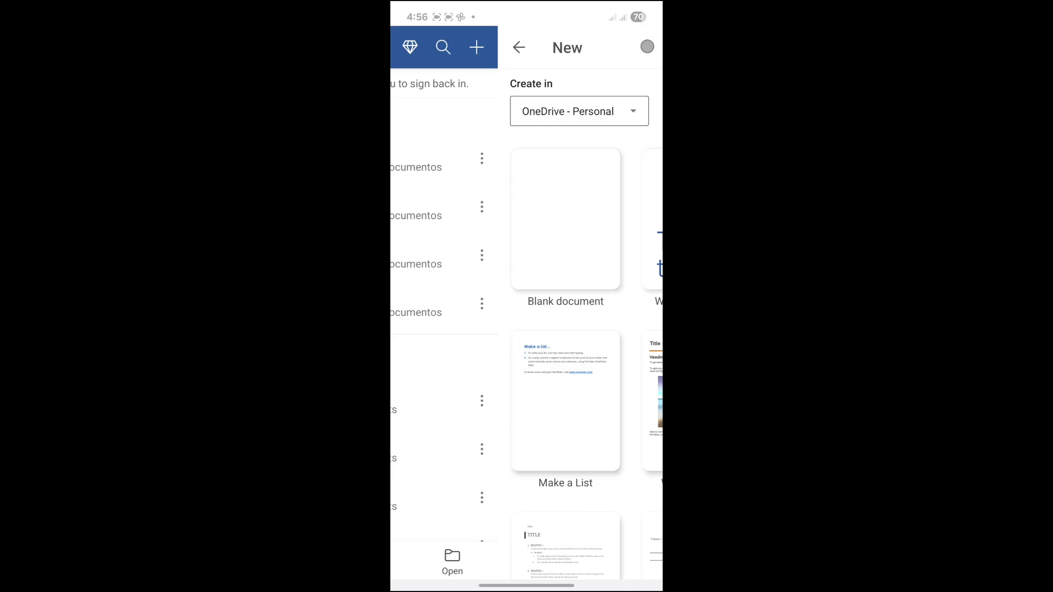
click(463, 232)
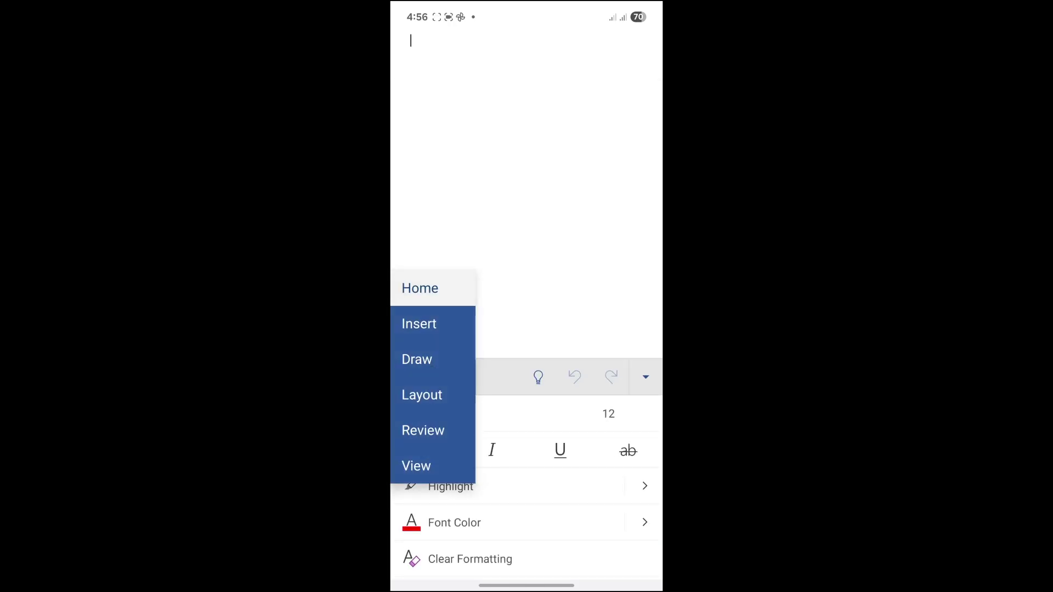
Insert a square from the Shapes gallery and set its fill to No Fill
click(420, 323)
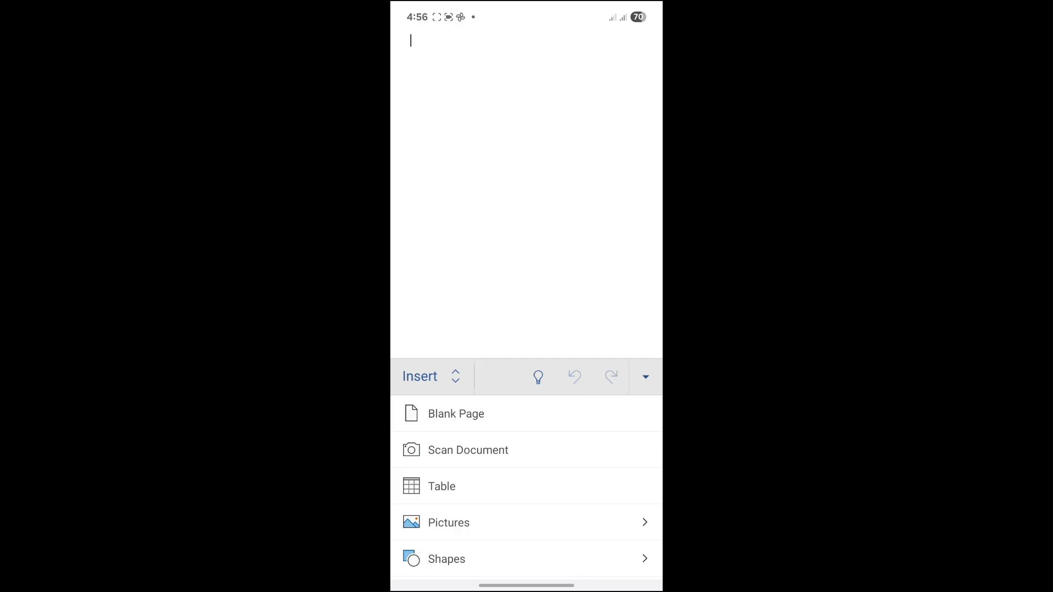
click(447, 558)
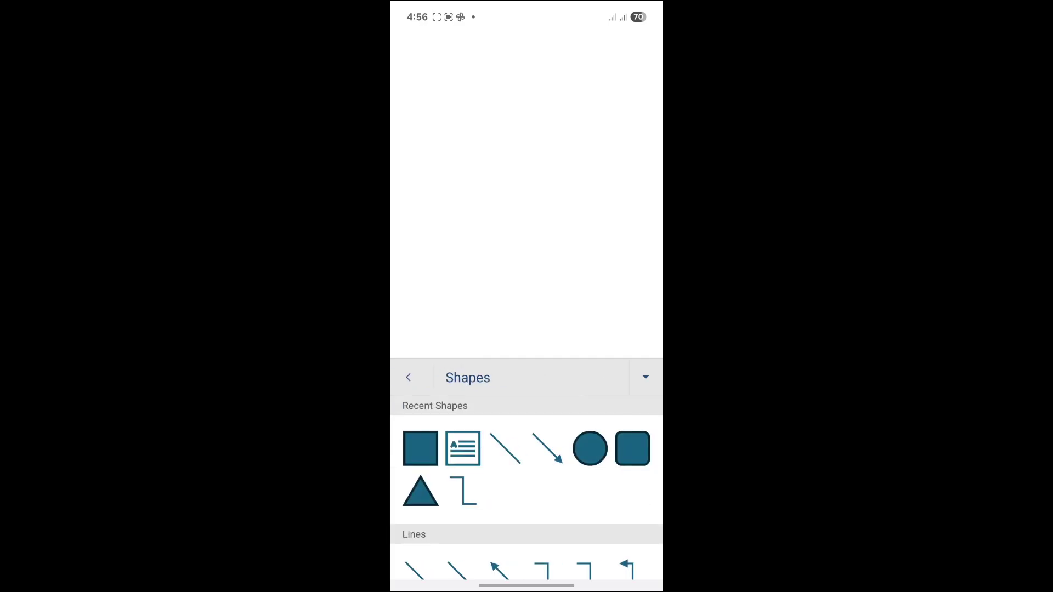
click(421, 448)
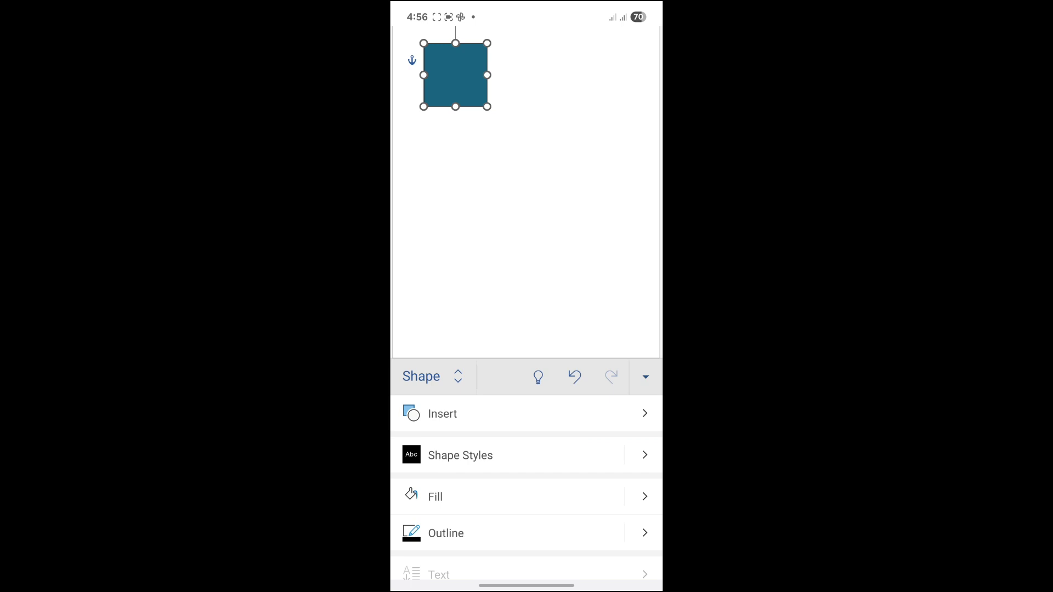
click(643, 496)
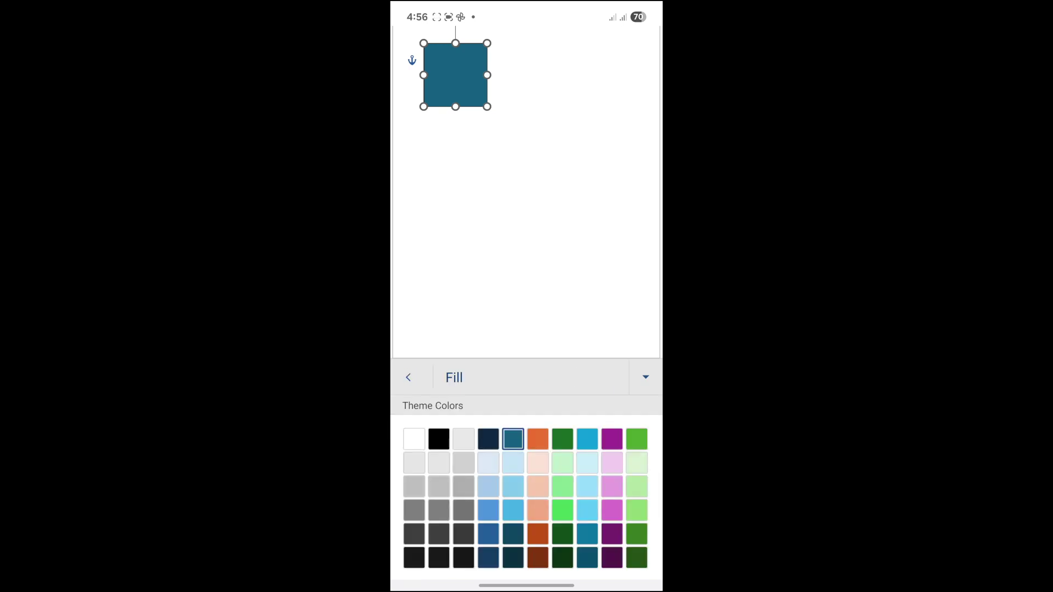
scroll(585, 460, down, 3)
click(441, 532)
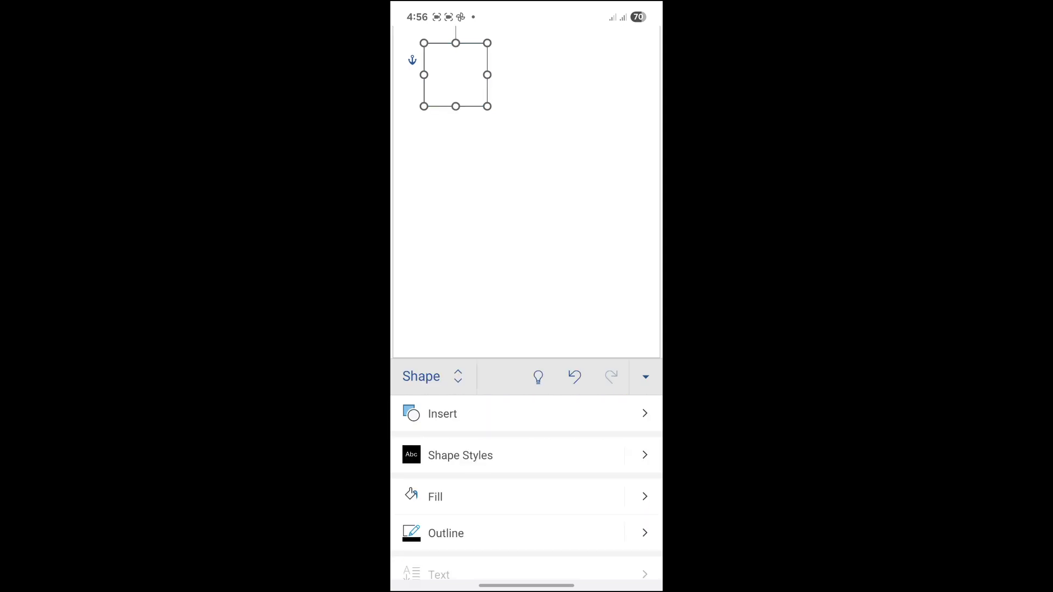
Change the square's outline from dark teal to the orange theme colour
click(445, 534)
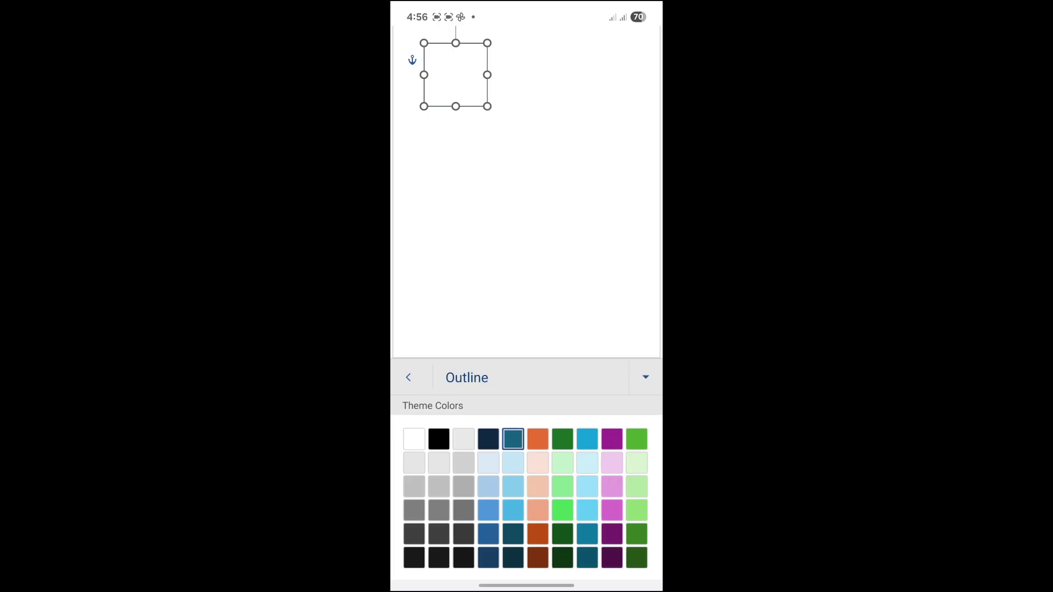
click(537, 440)
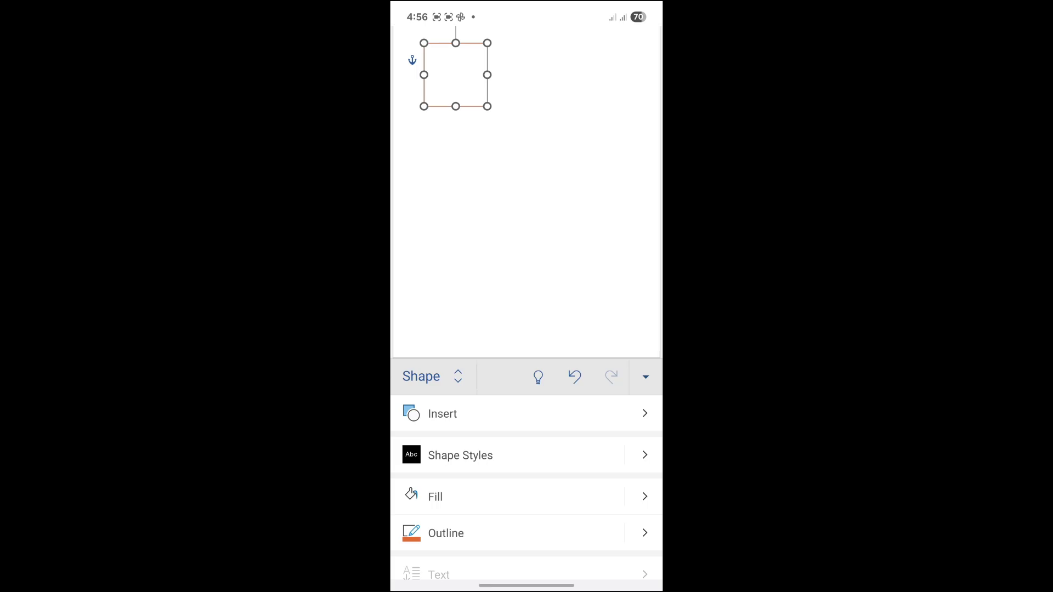
Drag the square's handles into a page-height rectangle, then switch to Mobile View
drag(488, 106, 604, 225)
drag(514, 226, 513, 320)
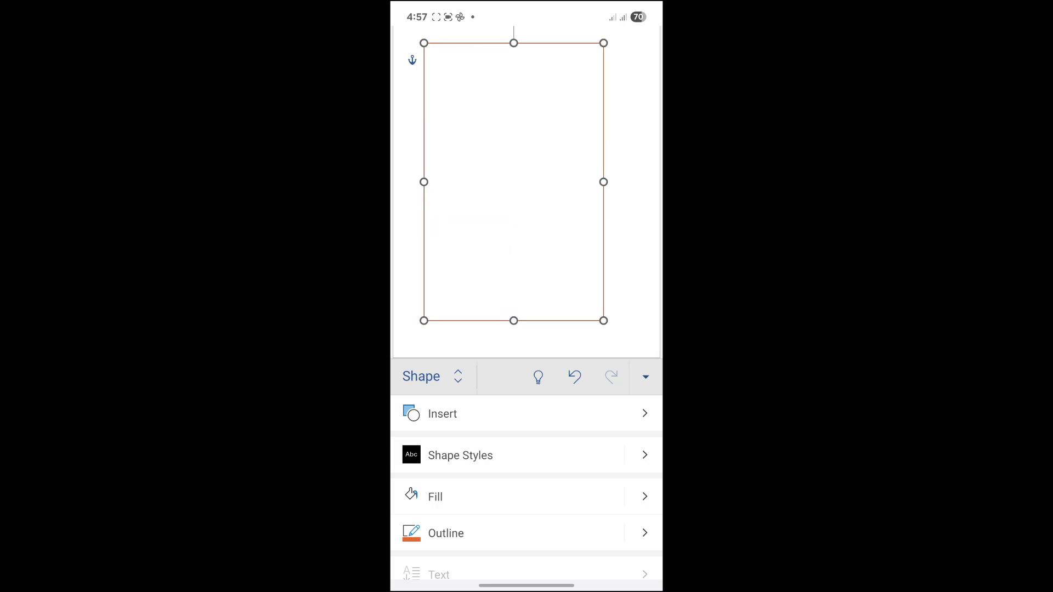
click(514, 182)
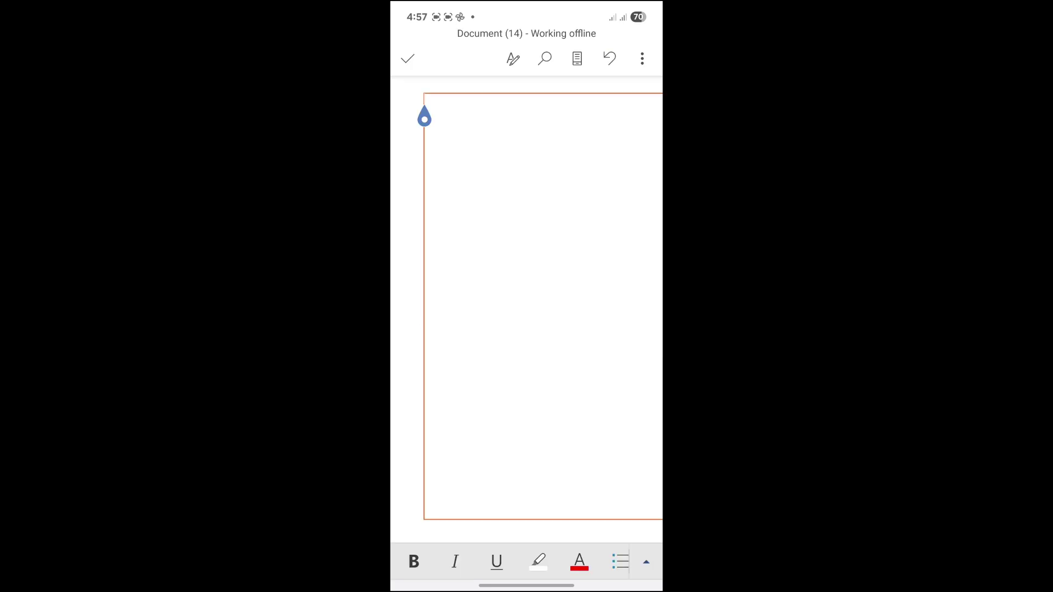
click(577, 58)
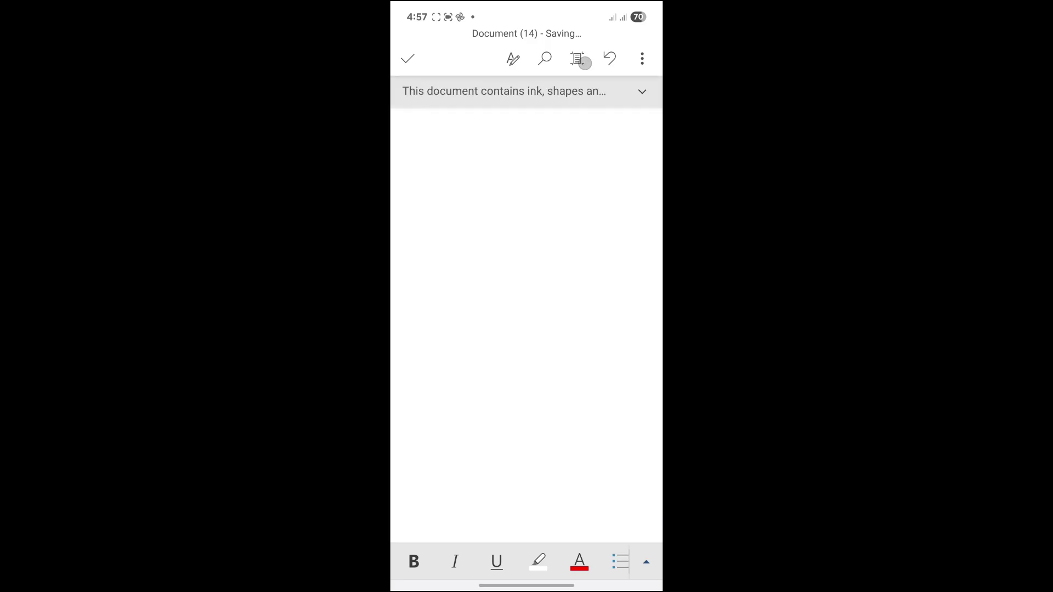